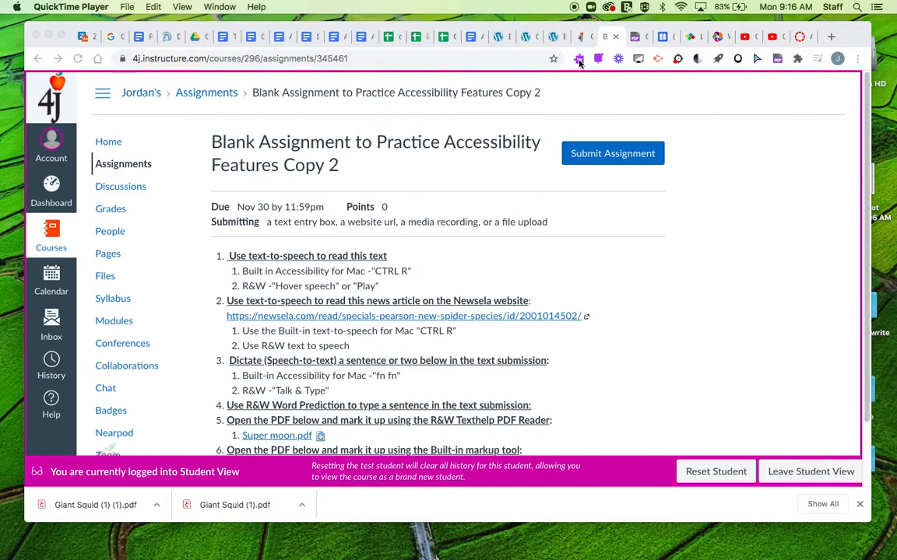
# - Show the Read&Write toolbar and play the first numbered instruction and its two sub-items aloud
pyautogui.click(579, 62)
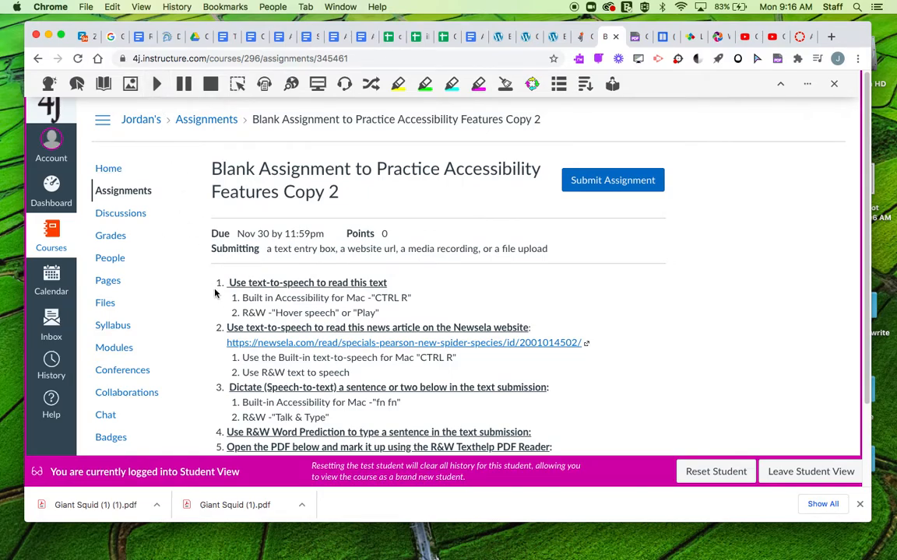
pyautogui.moveTo(227, 283); pyautogui.dragTo(388, 319)
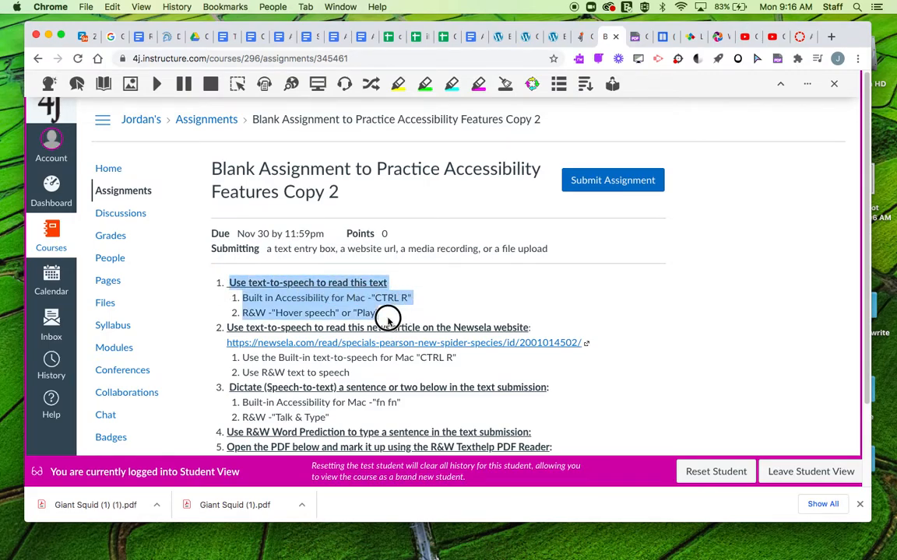
pyautogui.click(157, 84)
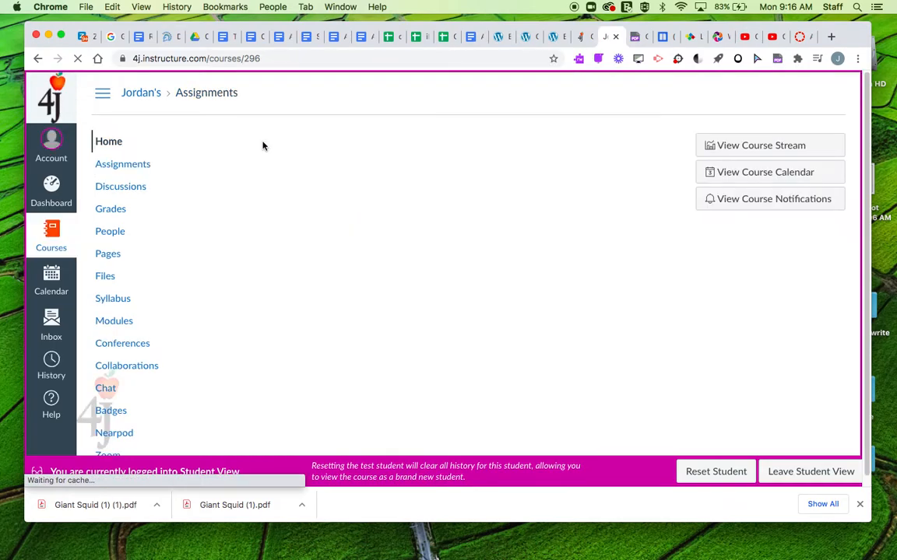
# - Open "Blank Assignment to Practice Accessibility Features Copy 2" from the course's assignments and look over its instructions
pyautogui.click(123, 164)
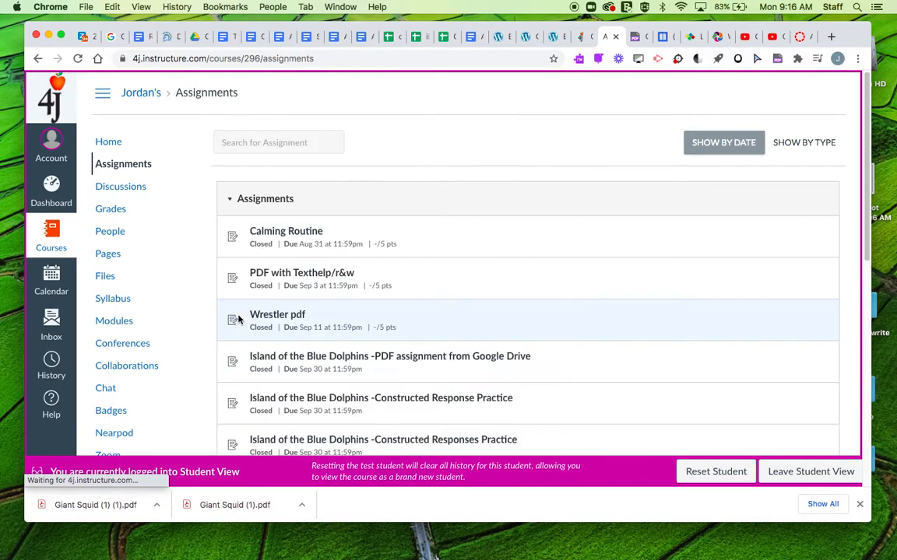
pyautogui.scroll(-3, 239, 319)
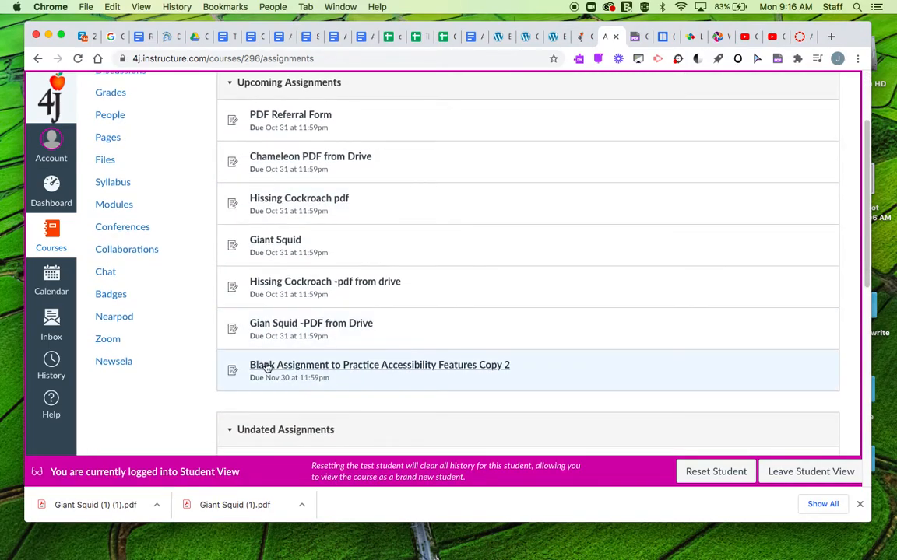
pyautogui.click(265, 366)
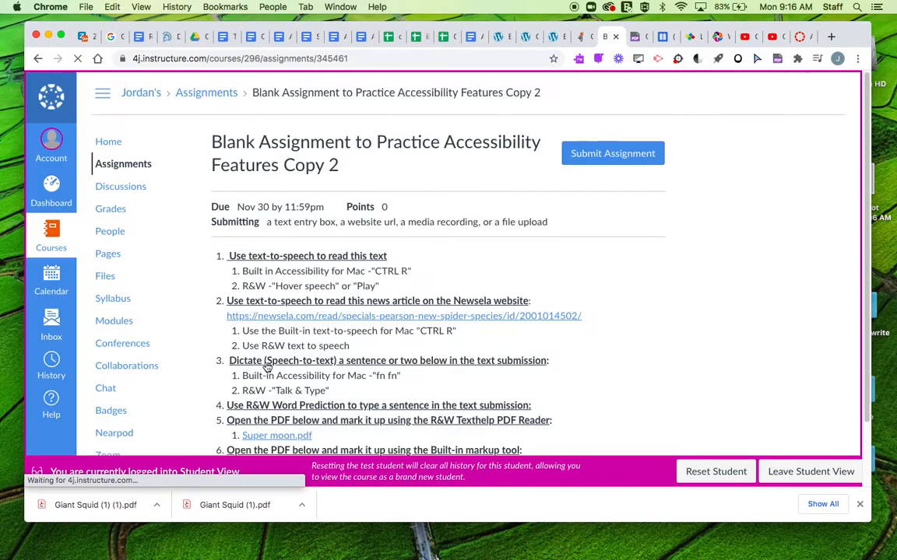
pyautogui.scroll(-3, 582, 245)
pyautogui.scroll(3, 612, 247)
pyautogui.scroll(-2, 612, 247)
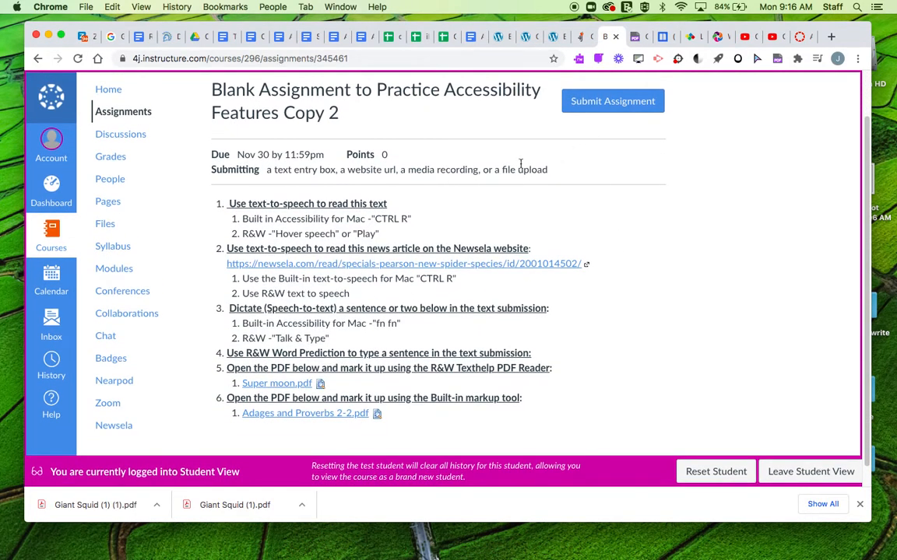
# - Turn on Read&Write's Hover Speech, have it read the assignment title, first instructions and People link, and raise the volume
pyautogui.click(578, 60)
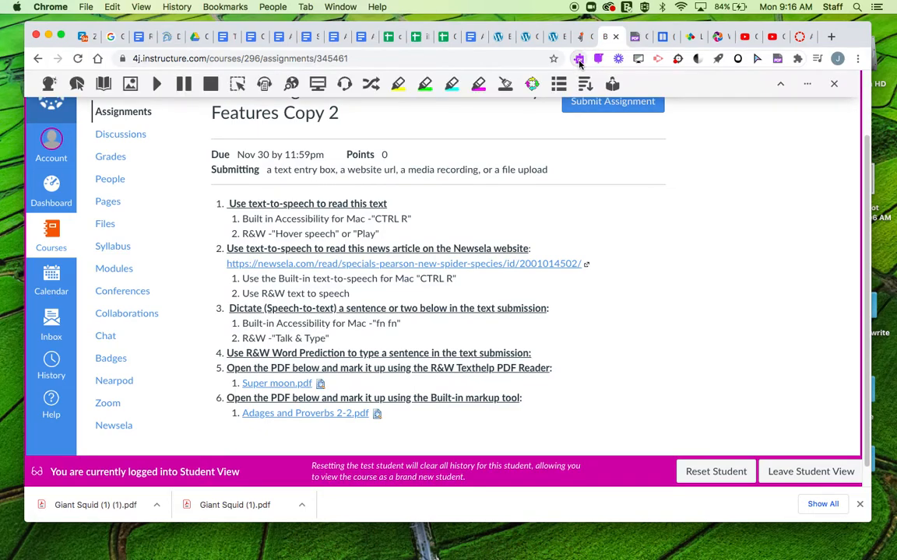
pyautogui.click(78, 85)
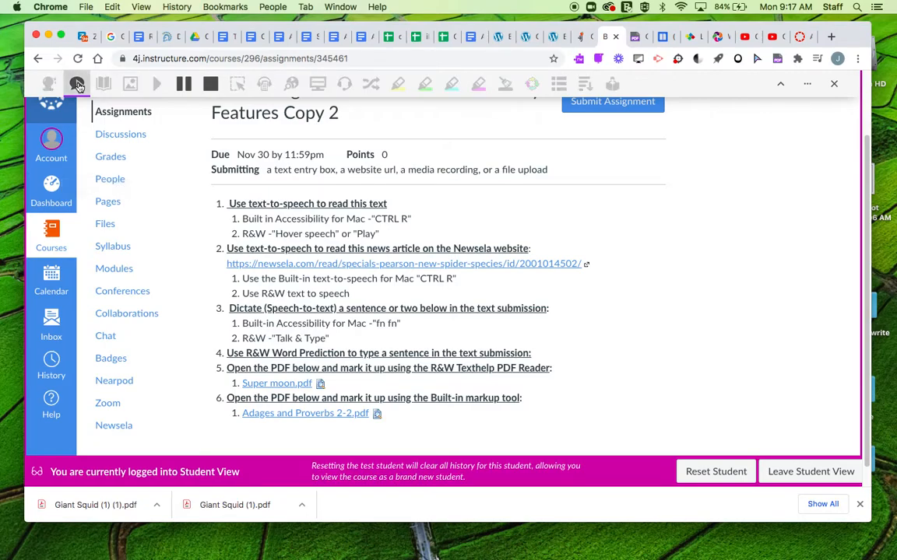
pyautogui.scroll(3, 176, 160)
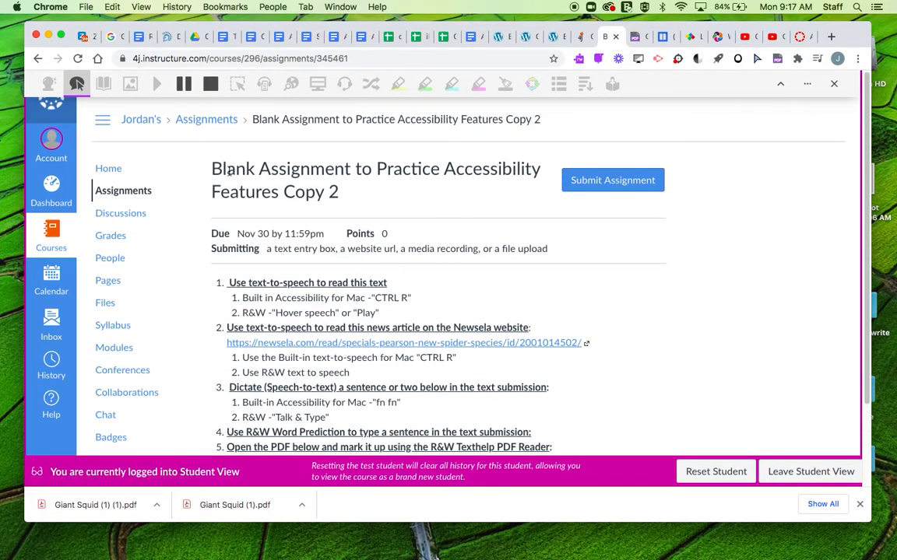
pyautogui.moveTo(229, 173)
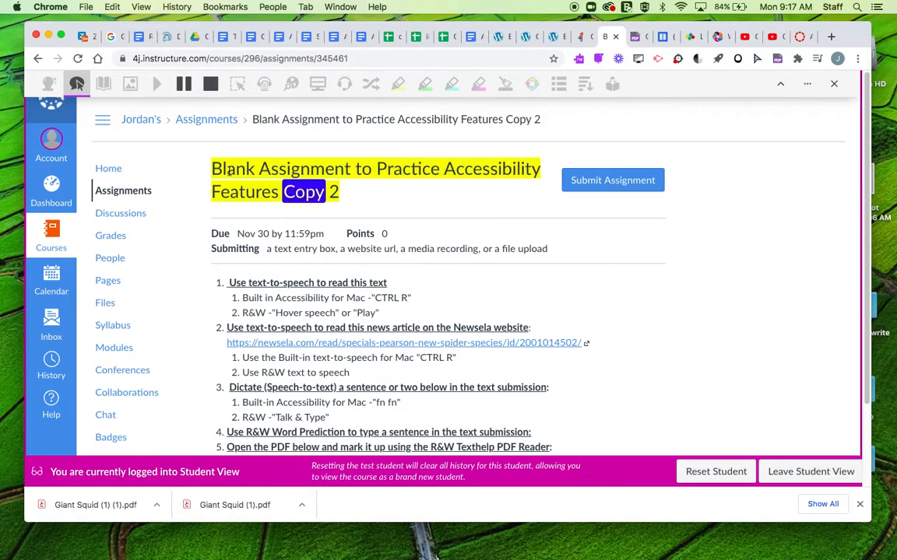
pyautogui.press('XF86AudioRaiseVolume')
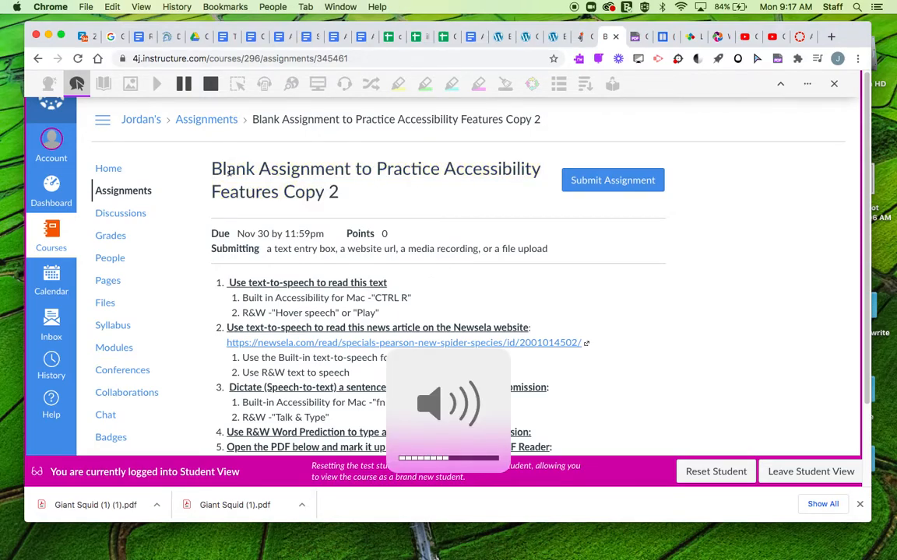
pyautogui.moveTo(245, 285)
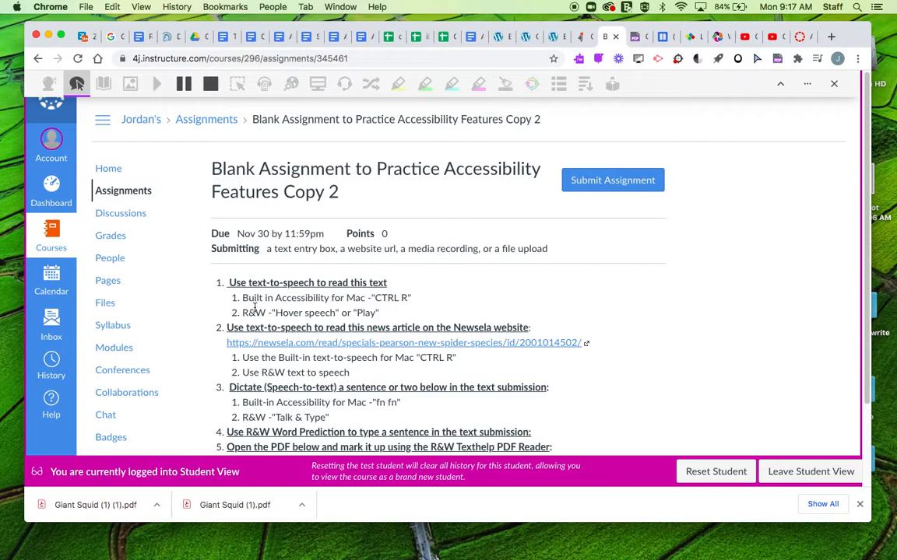
pyautogui.moveTo(253, 309)
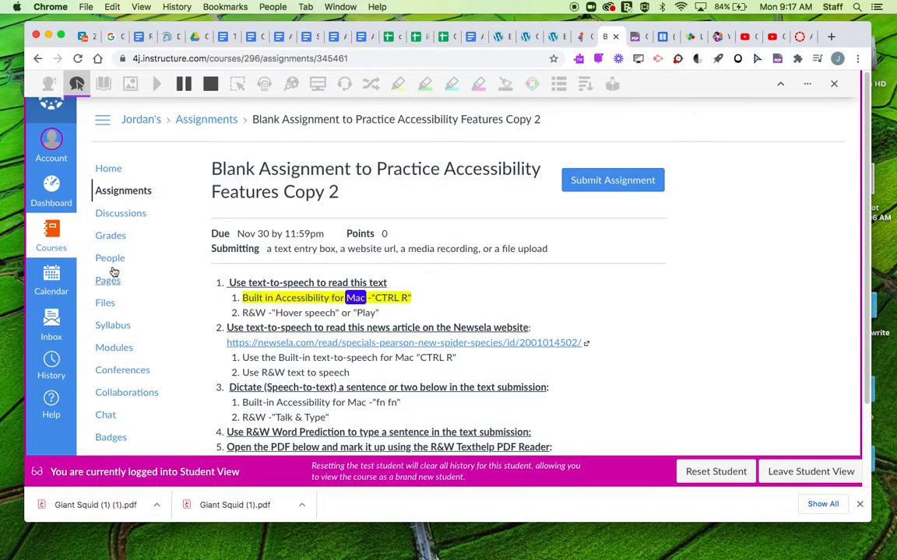
pyautogui.moveTo(114, 261)
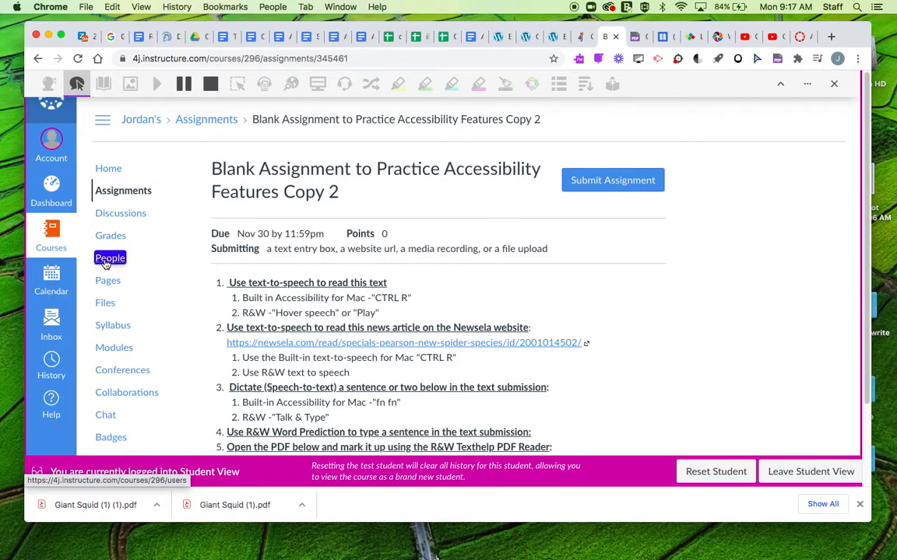
# - Visit the calendar, return to the assignment, and restart Hover Speech on the Dashboard link and the assignment title in the breadcrumb
pyautogui.click(38, 292)
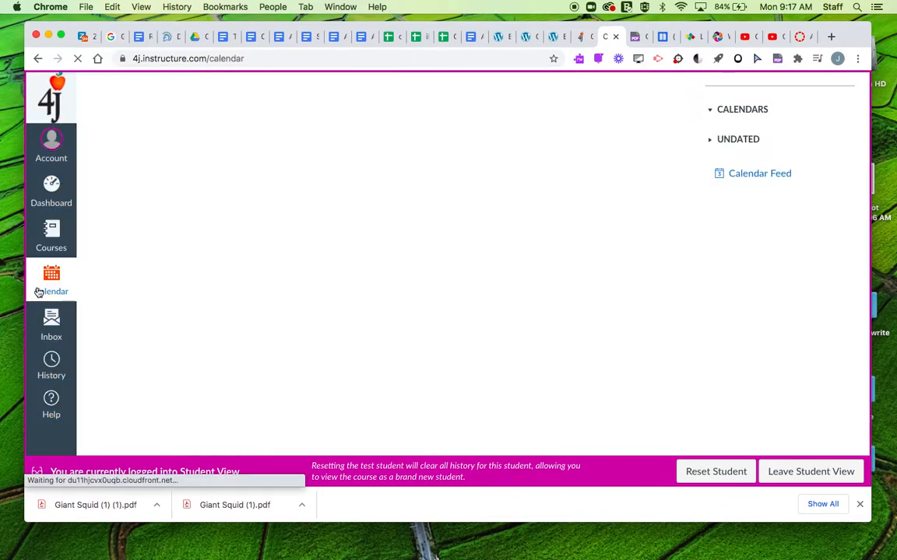
pyautogui.click(37, 58)
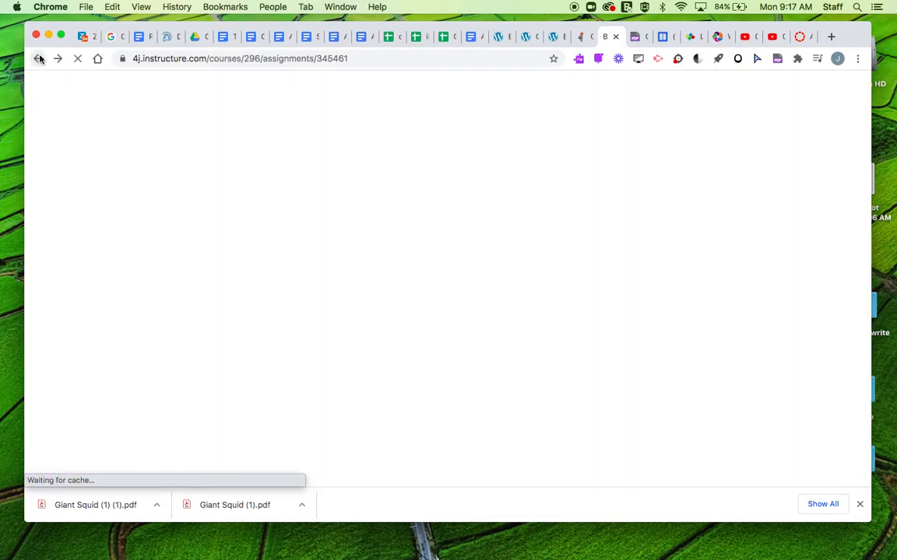
pyautogui.click(578, 59)
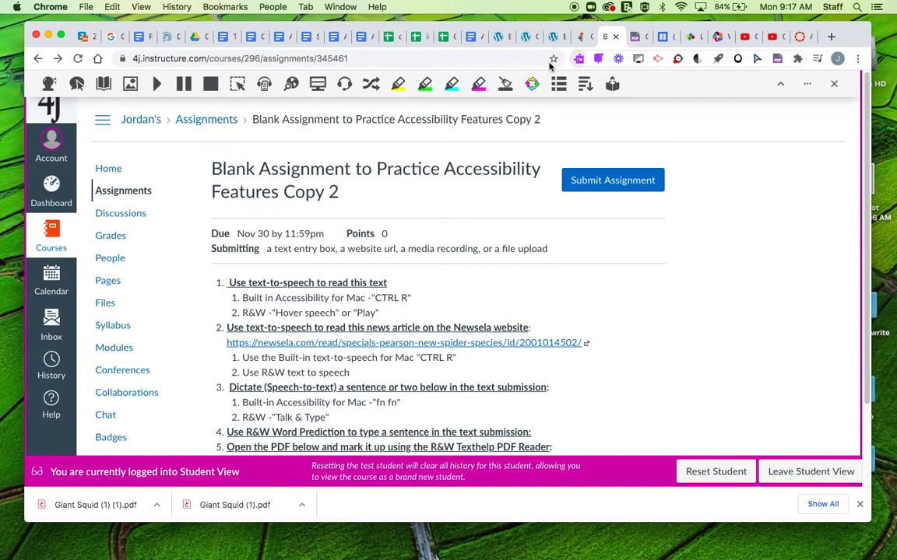
pyautogui.click(76, 84)
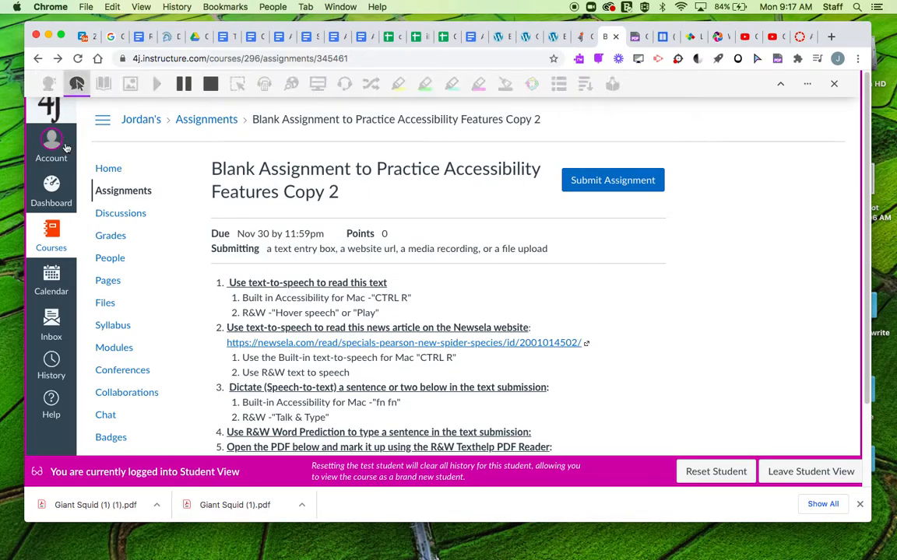
pyautogui.moveTo(54, 202)
pyautogui.moveTo(301, 121)
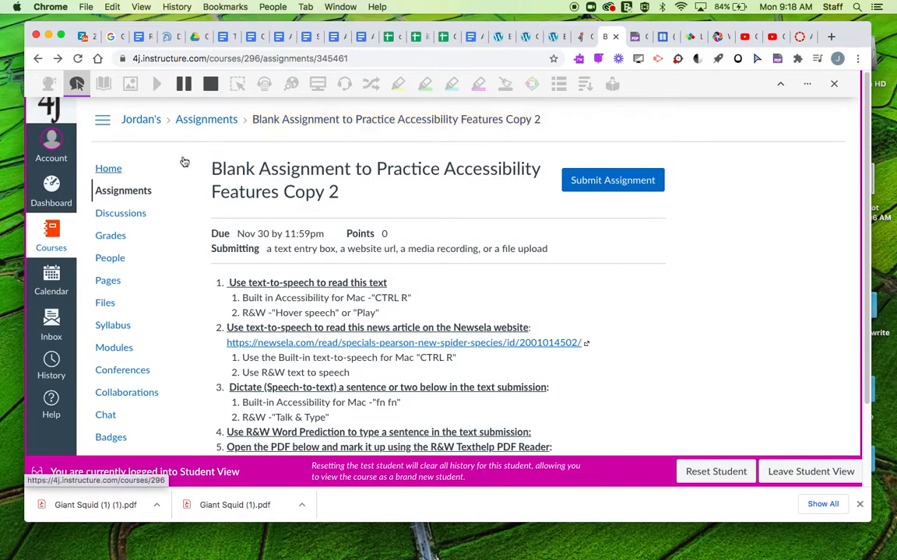
# - Turn off Hover Speech and play the line 'Use the Built-in text-to-speech for Mac "CTRL R"' aloud
pyautogui.click(76, 85)
pyautogui.scroll(-3, 187, 257)
pyautogui.scroll(3, 197, 270)
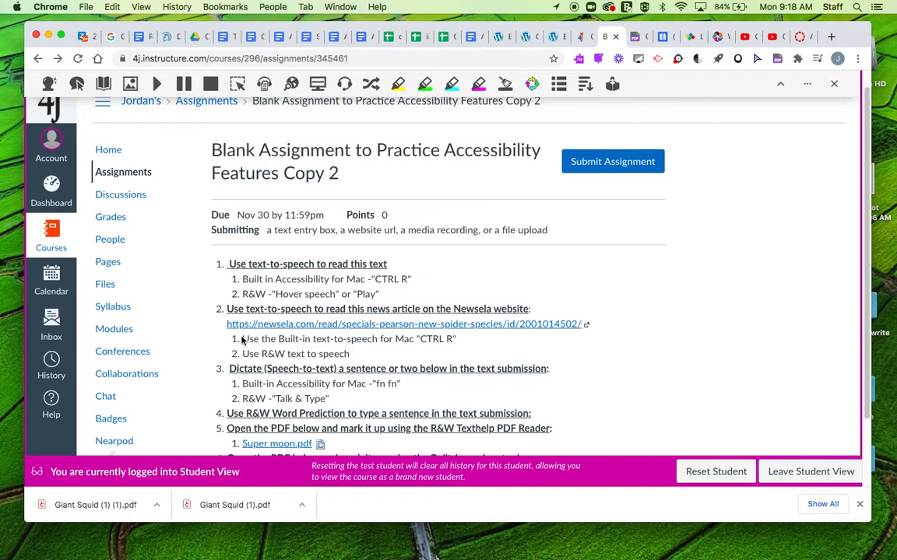
pyautogui.moveTo(242, 339); pyautogui.dragTo(456, 340)
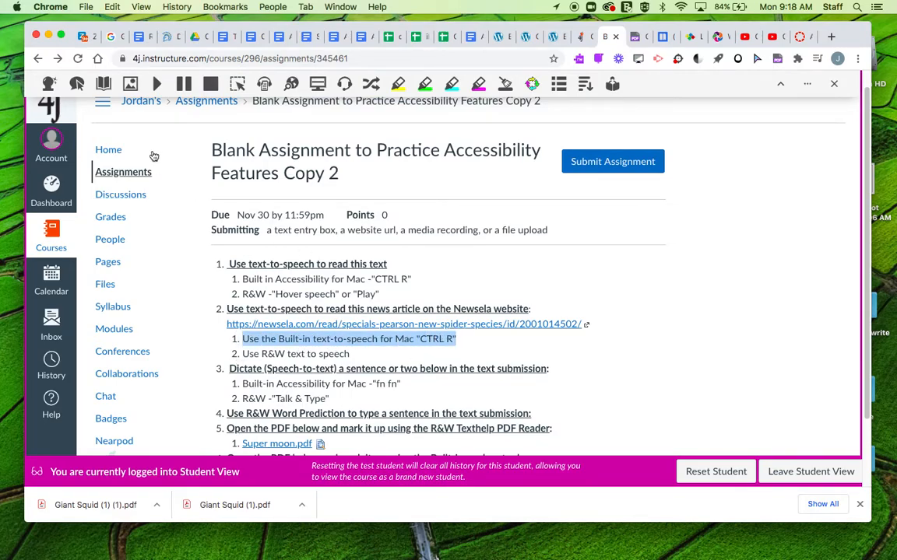
pyautogui.click(156, 84)
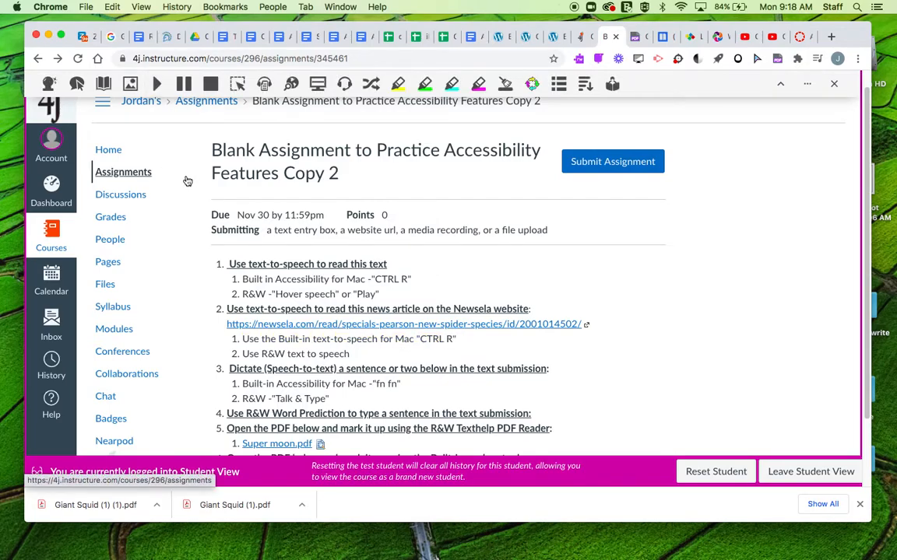
# - Open the linked Newsela article on the new spider species and look through its opening paragraphs
pyautogui.scroll(-2, 490, 243)
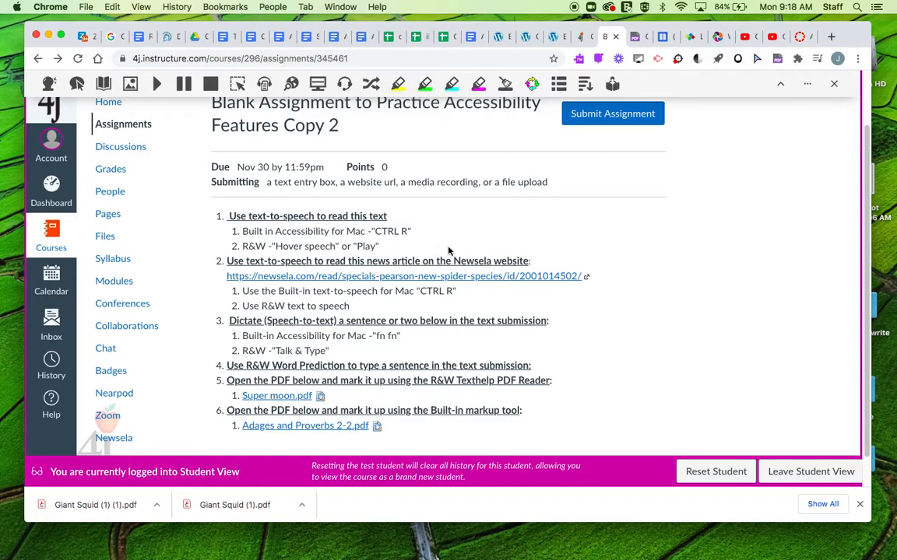
pyautogui.click(466, 277)
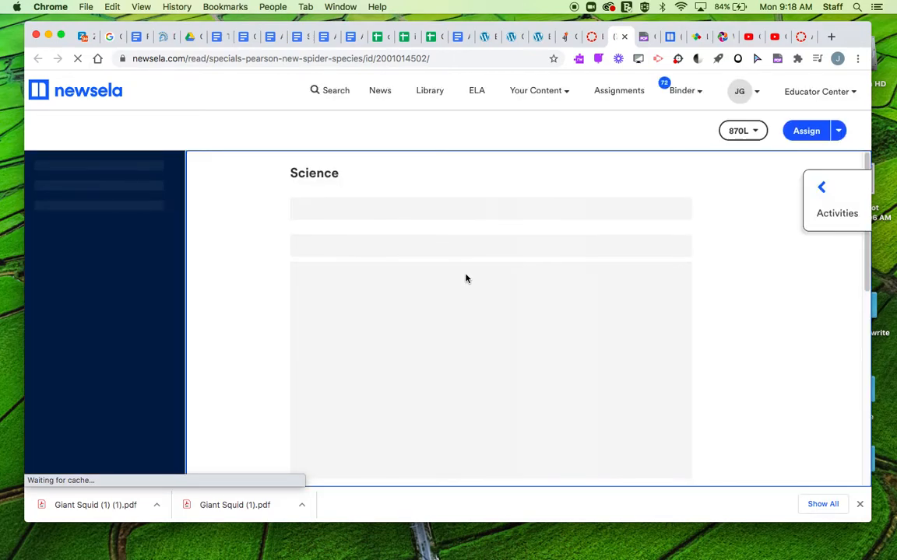
pyautogui.scroll(-5, 262, 307)
pyautogui.scroll(6, 262, 307)
pyautogui.scroll(1, 263, 308)
pyautogui.scroll(-5, 262, 307)
pyautogui.scroll(1, 262, 308)
pyautogui.scroll(-1, 263, 307)
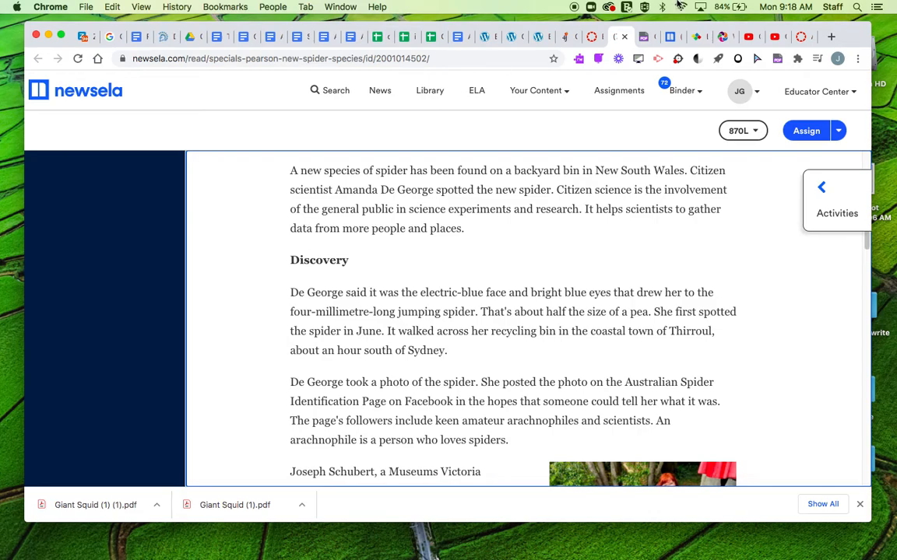
# - Show the Read&Write toolbar on the article, use Hover Speech on its opening paragraph, and turn Hover Speech off
pyautogui.click(578, 62)
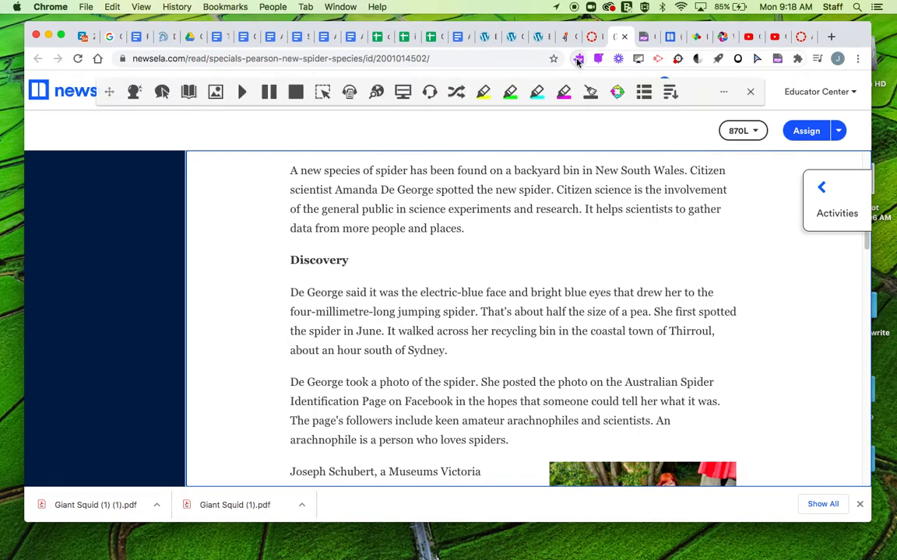
pyautogui.click(162, 92)
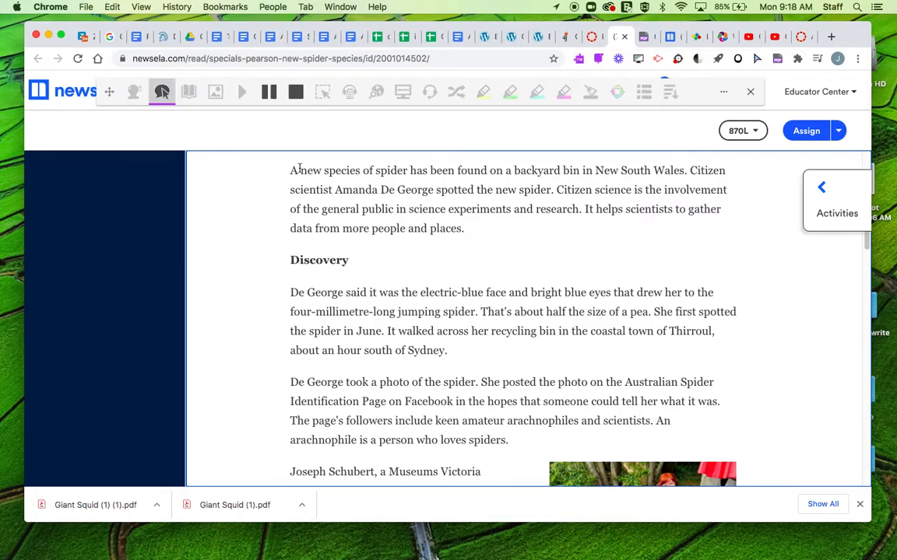
pyautogui.moveTo(299, 168)
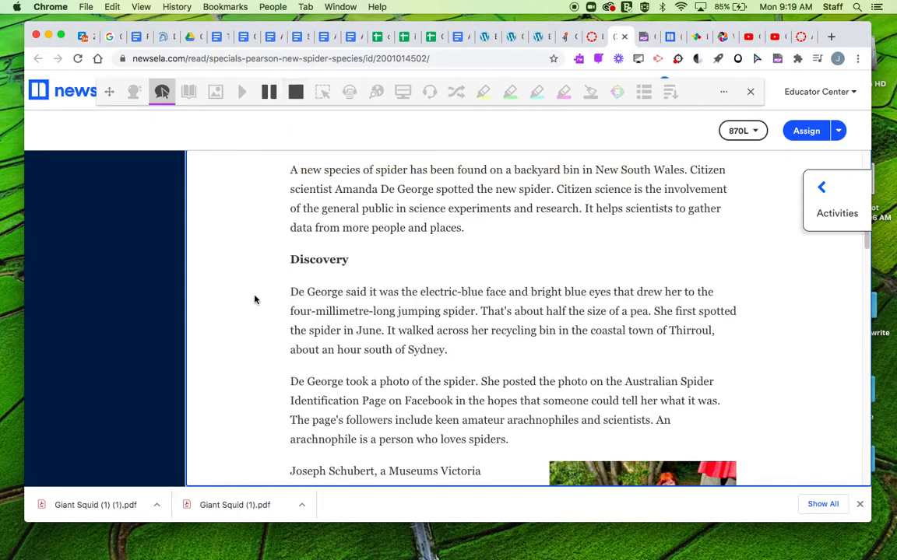
pyautogui.scroll(5, 254, 296)
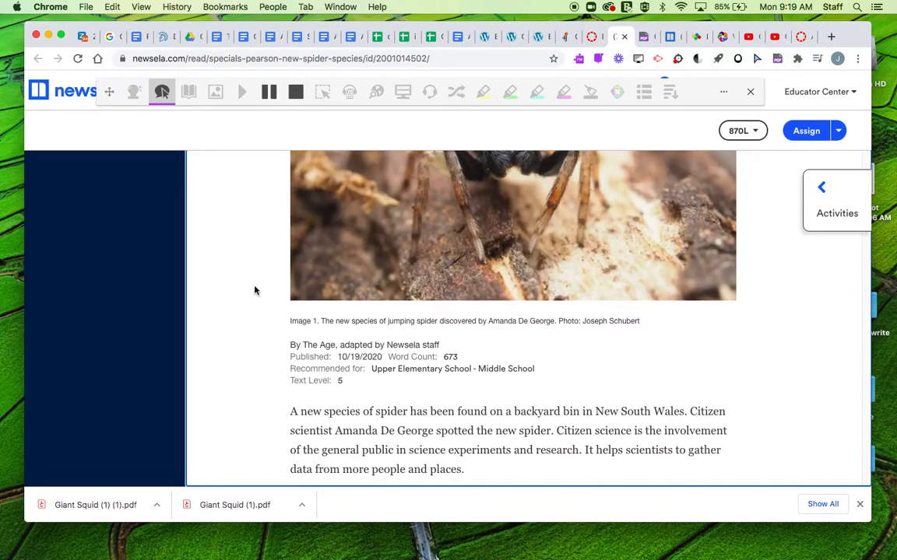
pyautogui.click(165, 98)
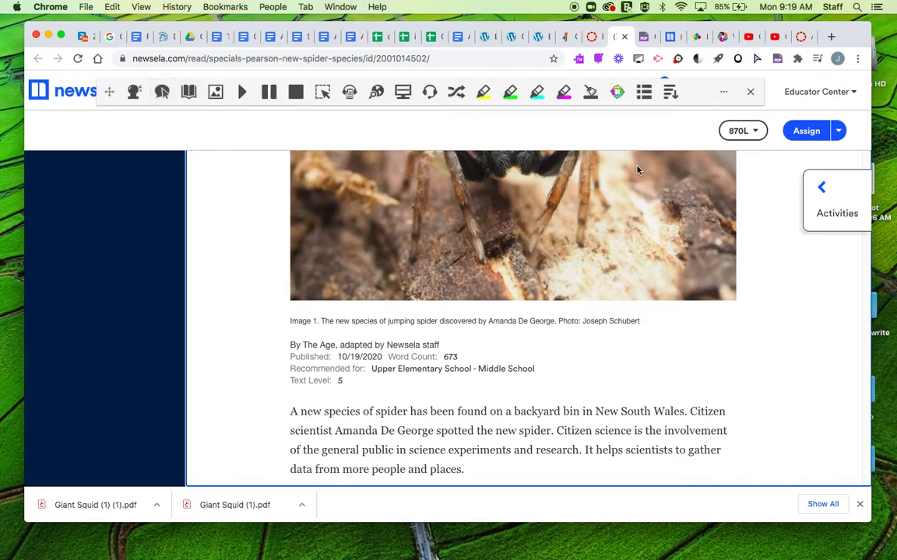
# - Enable continuous reading and set the speech speed to 39 in the Read&Write options, keeping the US English Ava voice
pyautogui.click(724, 93)
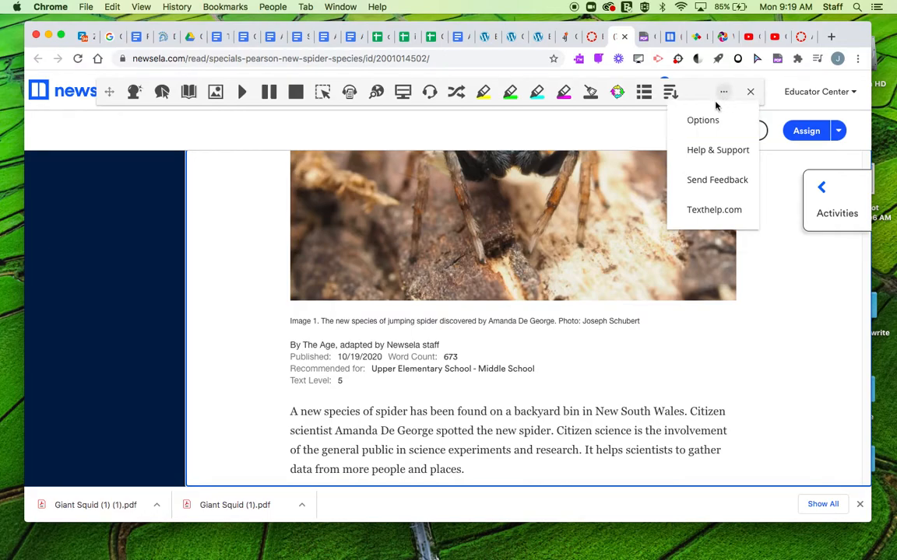
pyautogui.click(705, 121)
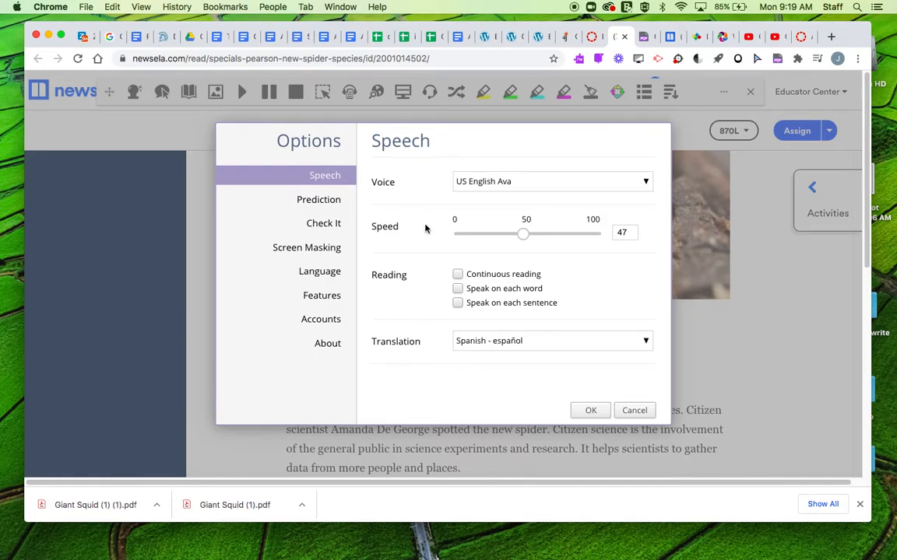
pyautogui.click(457, 274)
pyautogui.click(527, 236)
pyautogui.moveTo(526, 236); pyautogui.dragTo(513, 237)
pyautogui.click(649, 183)
pyautogui.click(647, 181)
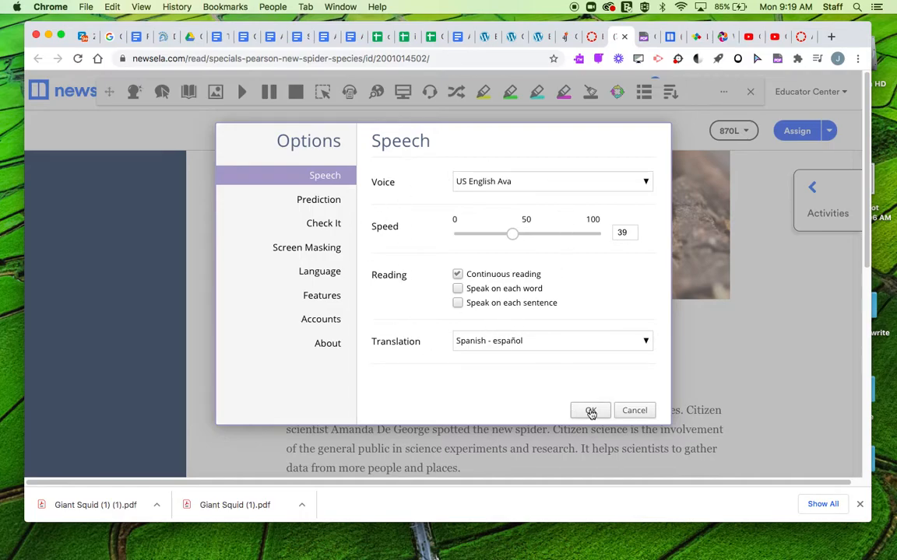
pyautogui.click(591, 410)
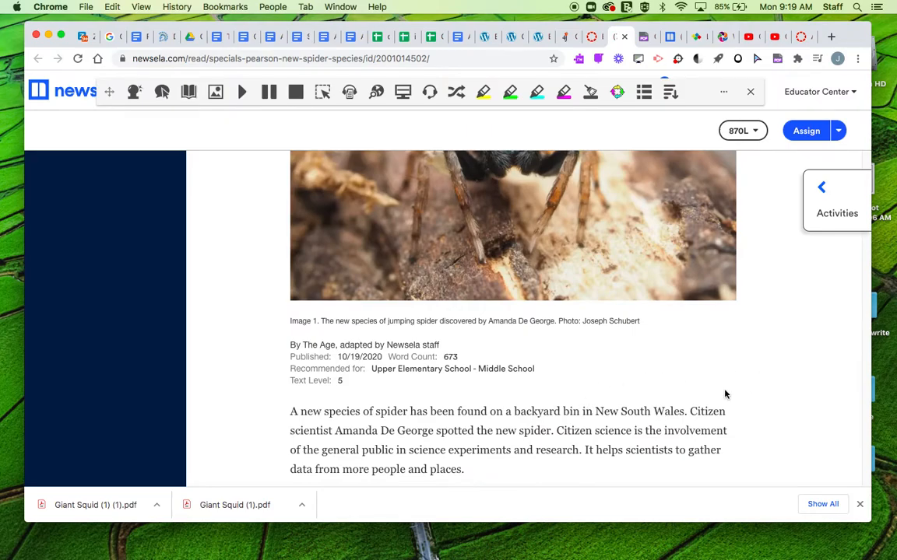
# - Read the article's opening paragraph aloud with Hover Speech, turn Hover Speech off, and close the Read&Write toolbar
pyautogui.scroll(5, 701, 393)
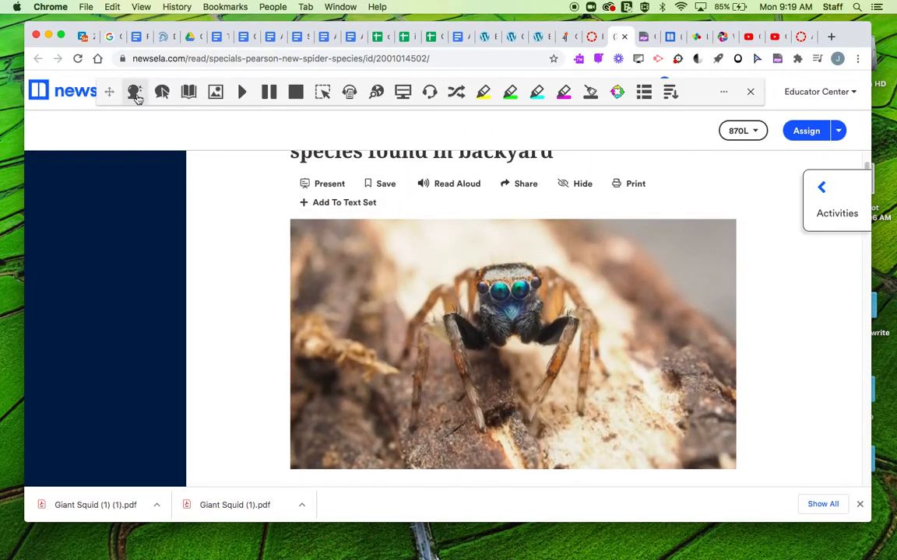
pyautogui.click(162, 93)
pyautogui.scroll(-5, 227, 314)
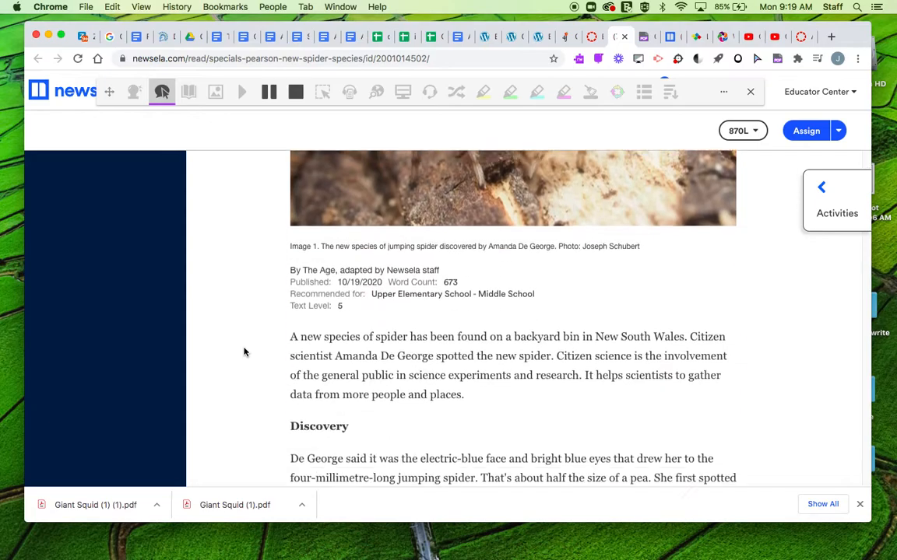
pyautogui.moveTo(298, 318)
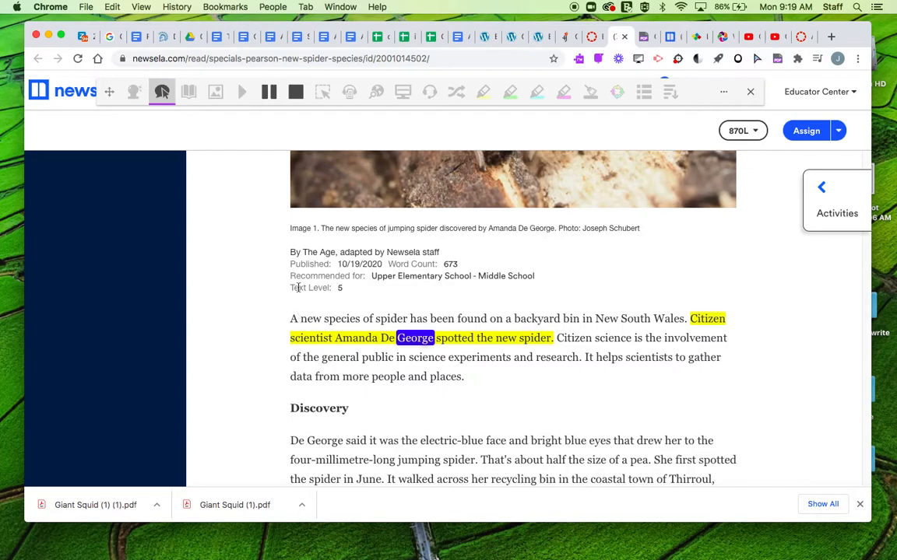
pyautogui.click(161, 93)
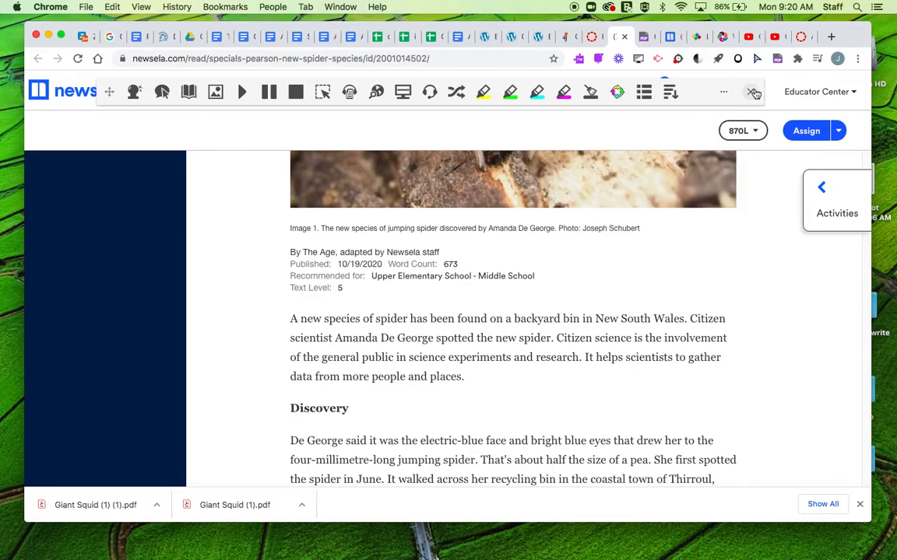
pyautogui.click(754, 92)
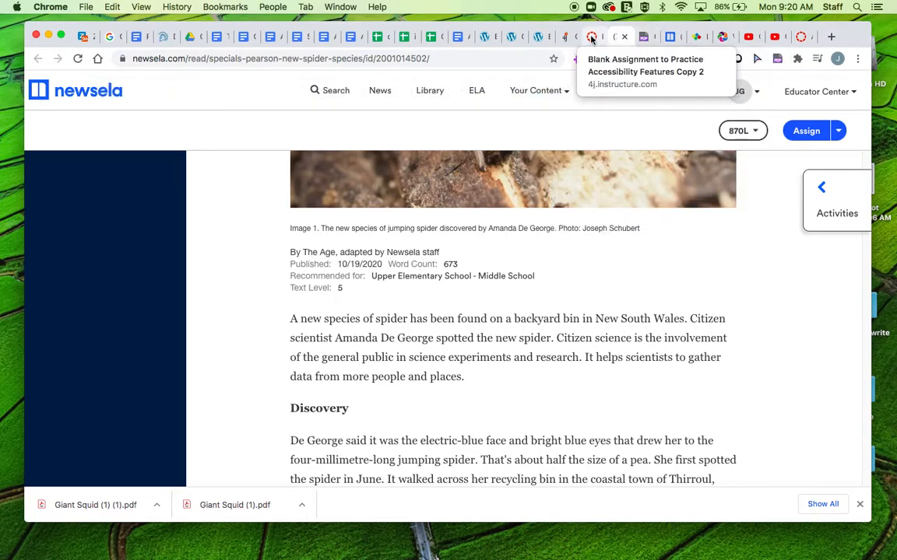
# - Return to the Canvas practice assignment and start a submission using the Text Entry option
pyautogui.click(592, 38)
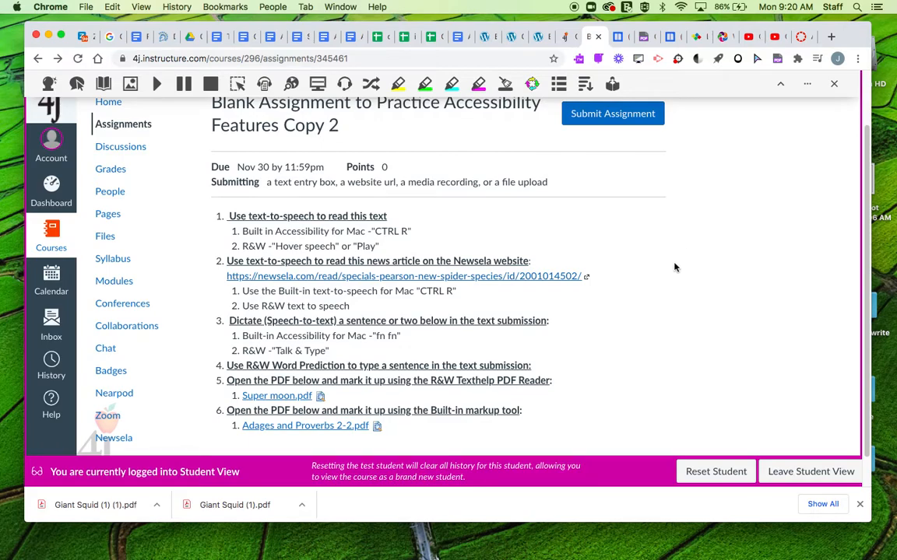
pyautogui.scroll(2, 674, 265)
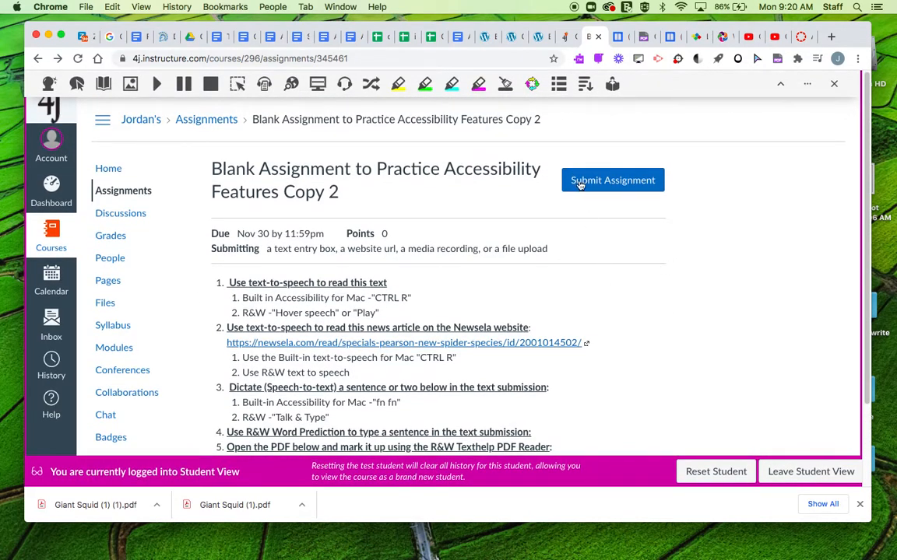
pyautogui.click(578, 186)
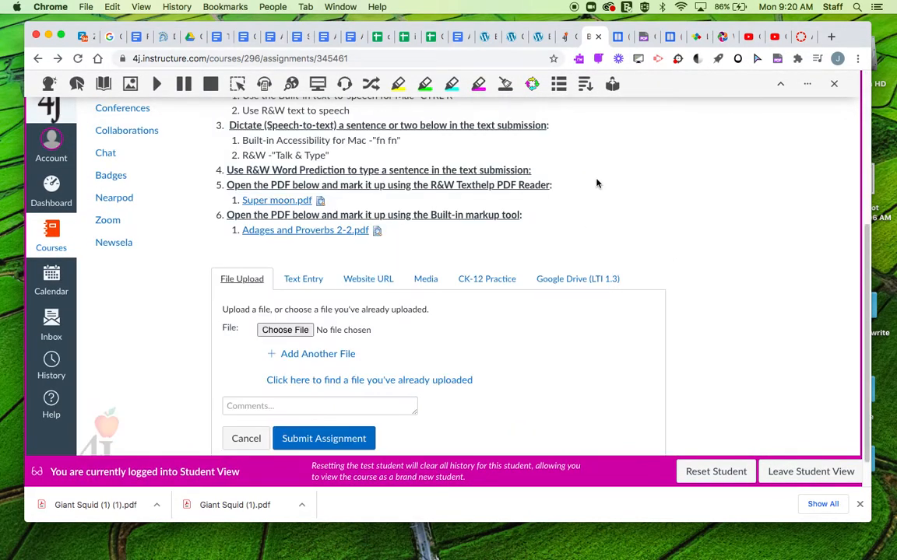
pyautogui.click(303, 285)
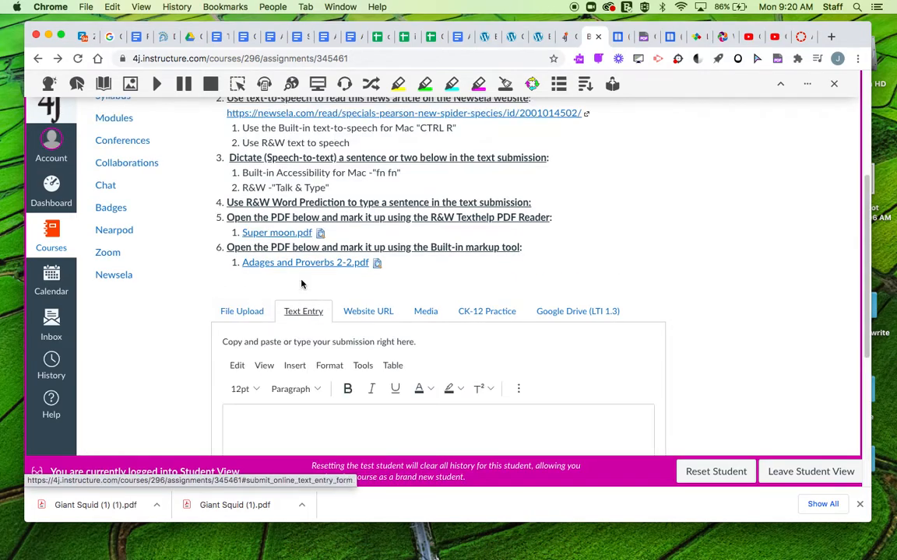
# - Write "This is my text. I love the article." in the assignment's text submission
pyautogui.scroll(-3, 326, 406)
pyautogui.click(249, 296)
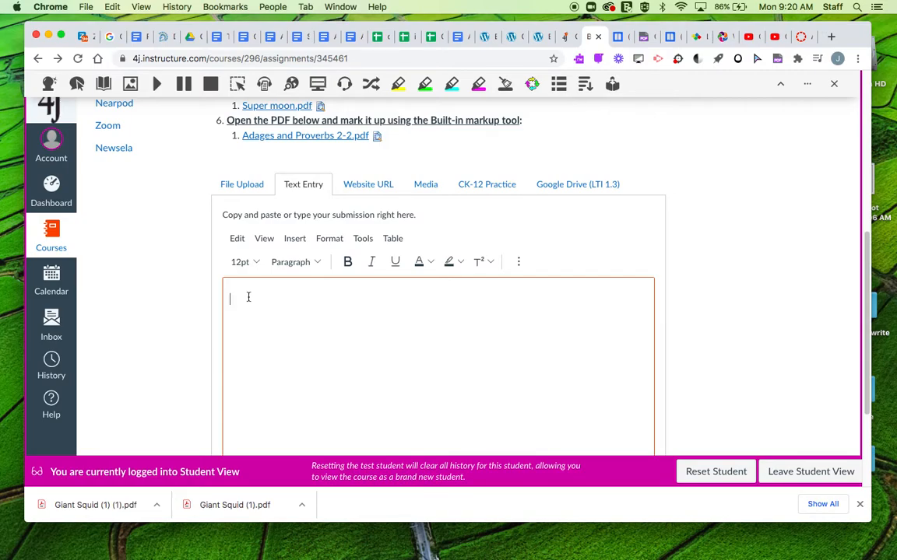
pyautogui.write('This is my text. I love the article.')
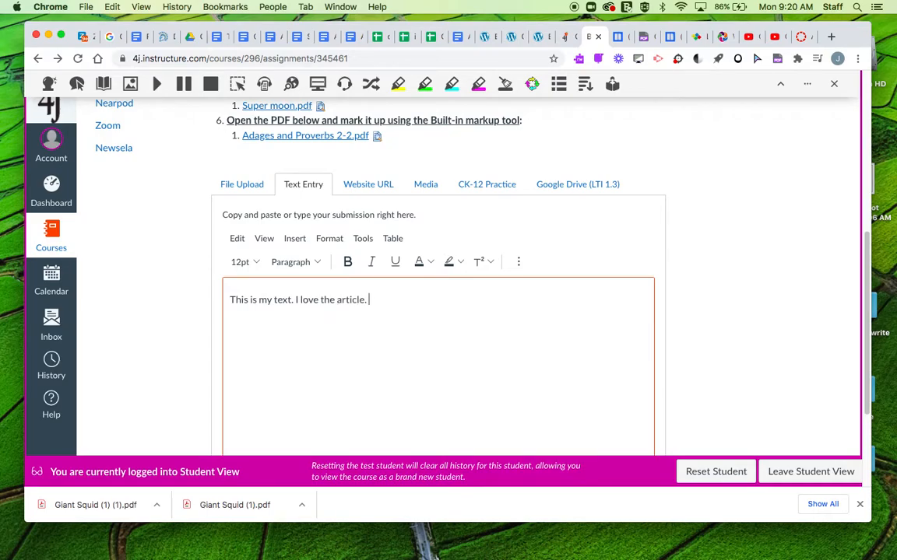
# - Try reading the submission text aloud with Play and with Hover Speech, and stop the speech tool
pyautogui.click(231, 301)
pyautogui.moveTo(231, 300); pyautogui.dragTo(366, 299)
pyautogui.click(156, 83)
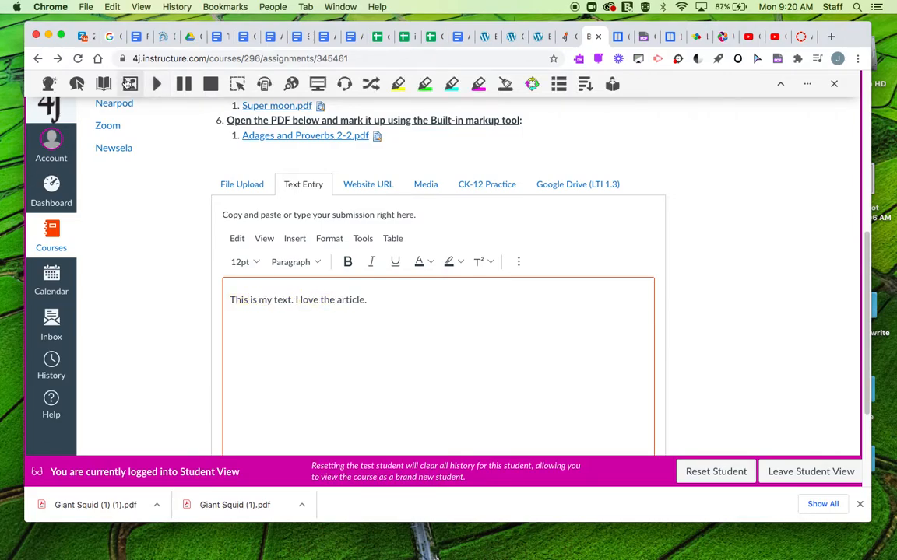
pyautogui.click(76, 83)
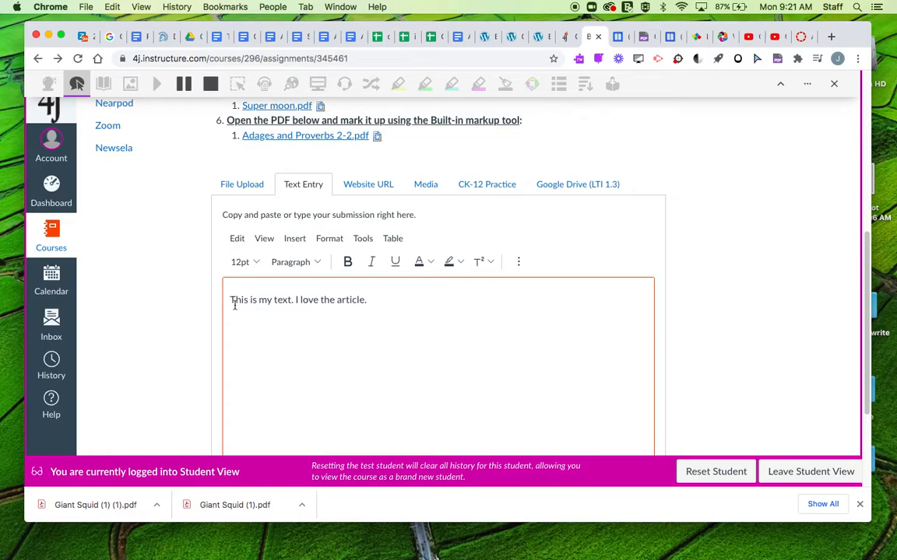
pyautogui.click(209, 92)
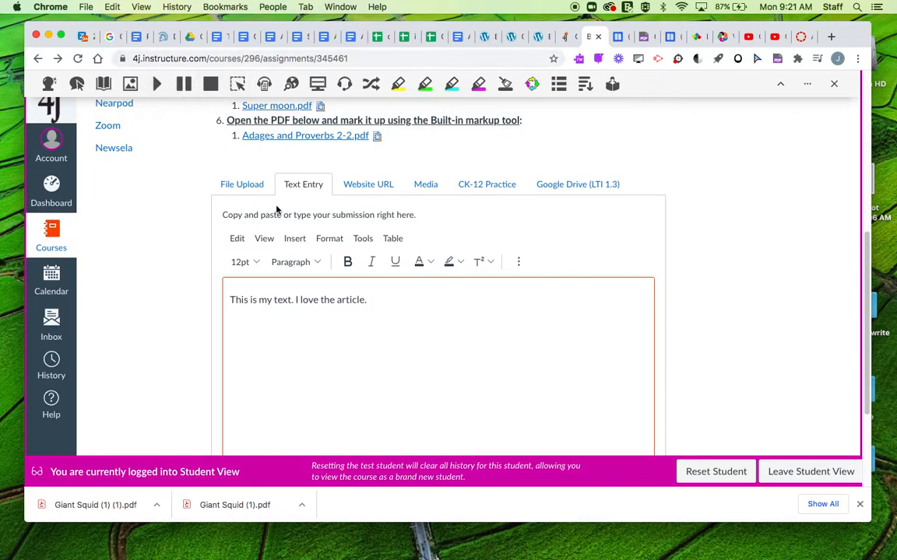
# - Place the cursor at the end of the submission text and check the assignment instructions above it
pyautogui.click(382, 300)
pyautogui.scroll(5, 381, 300)
pyautogui.scroll(-5, 381, 301)
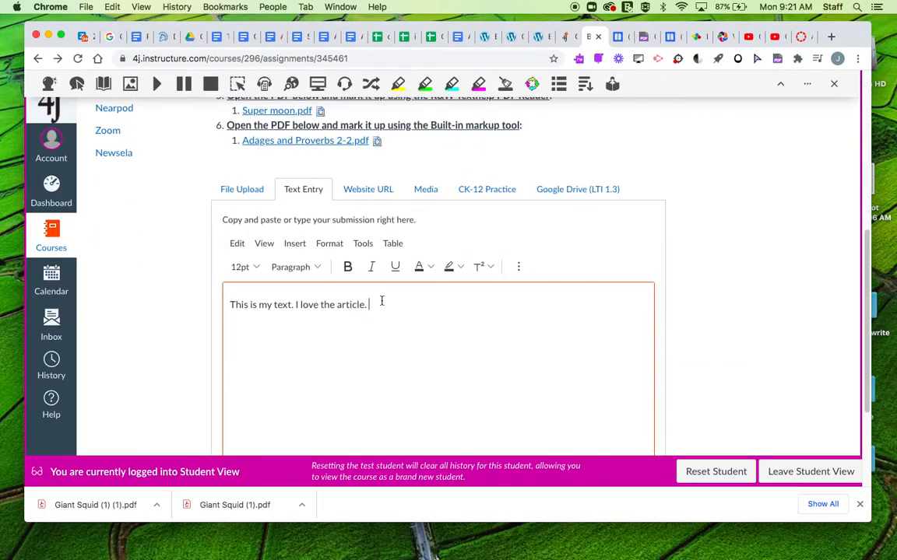